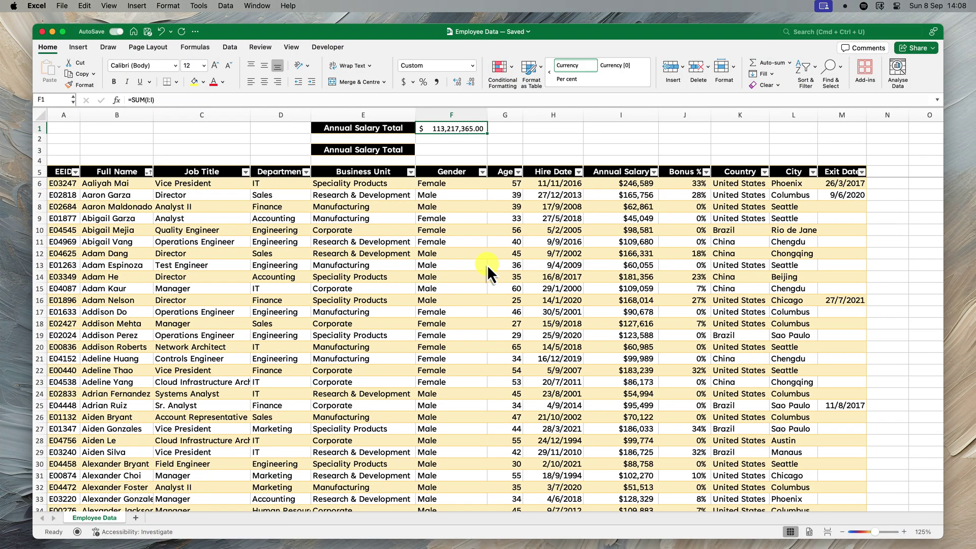
Select a Gender value, then the Annual Salary Total cell to inspect its formula.
left_click(485, 265)
scroll(487, 265, "down", 1)
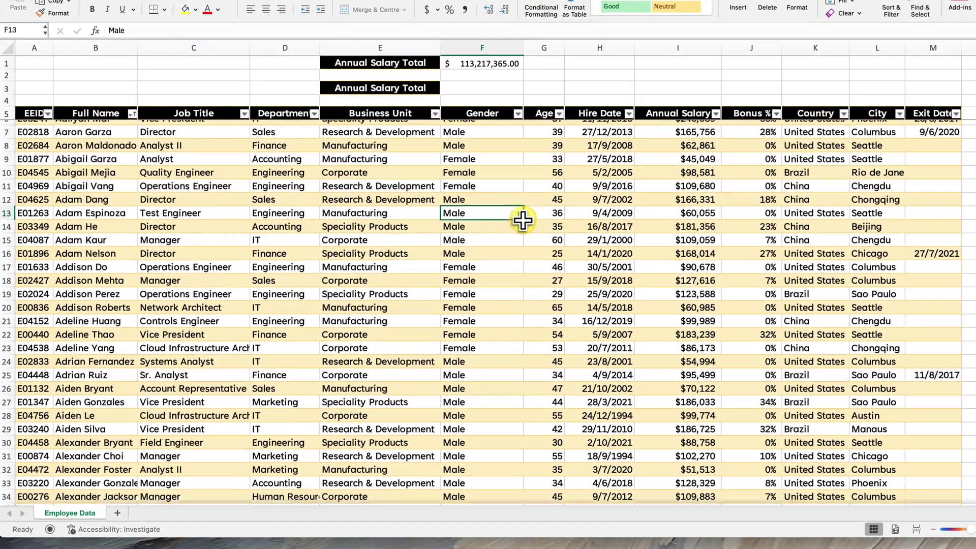
scroll(523, 221, "down", 13)
scroll(523, 221, "down", 12)
scroll(522, 220, "up", 20)
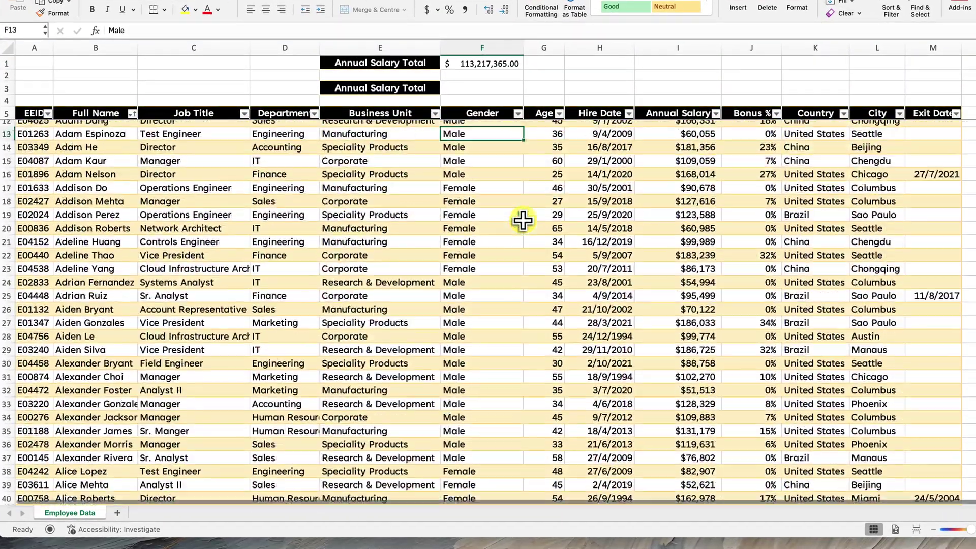
scroll(523, 220, "up", 3)
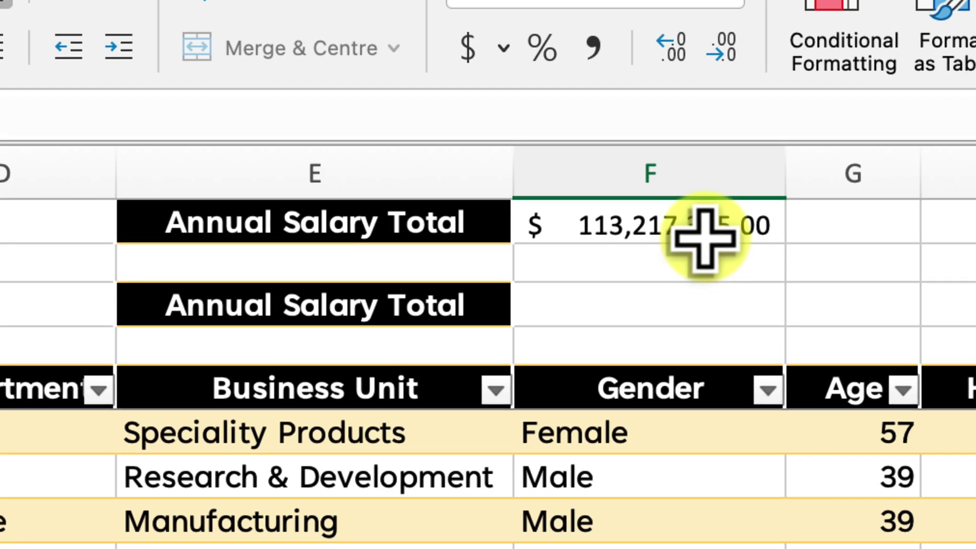
left_click(499, 67)
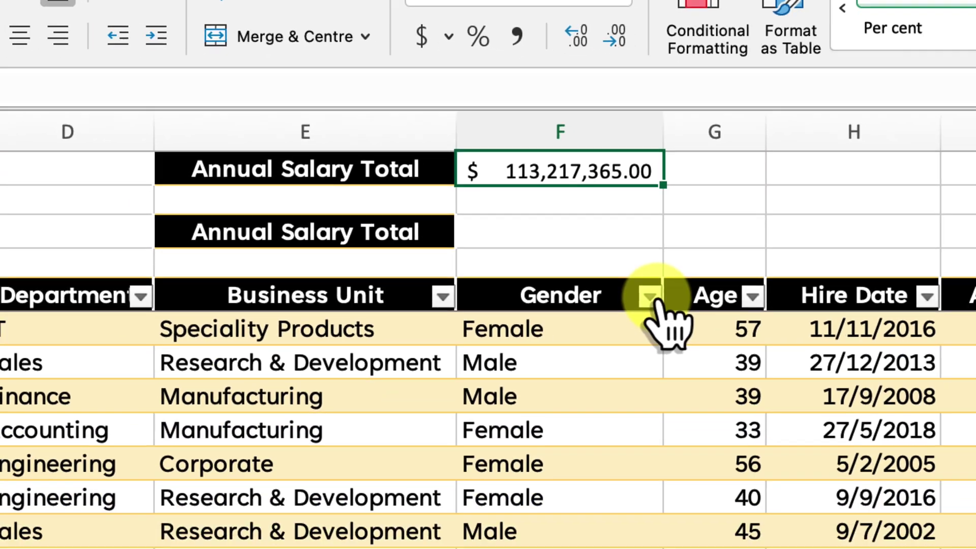
Filter the Gender column to show only Female employees.
left_click(767, 391)
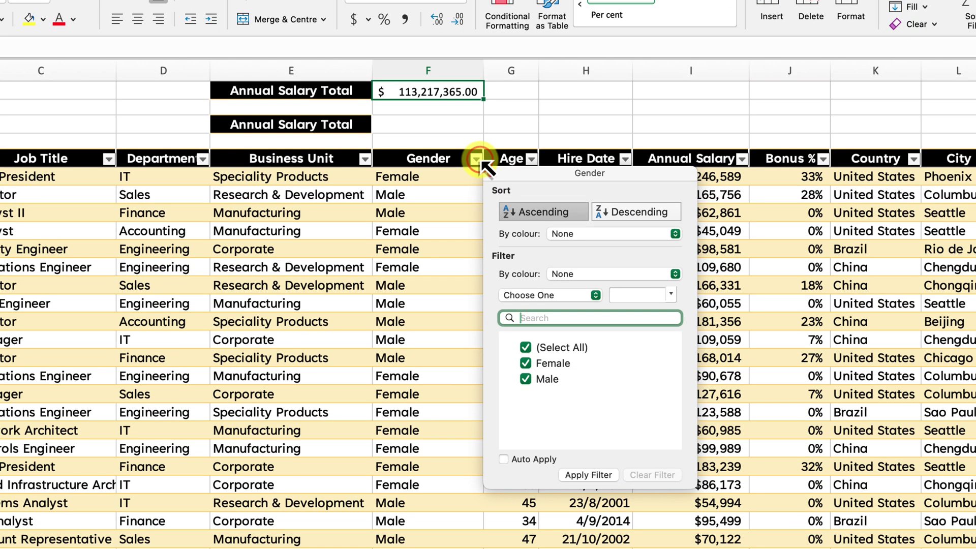
left_click(526, 347)
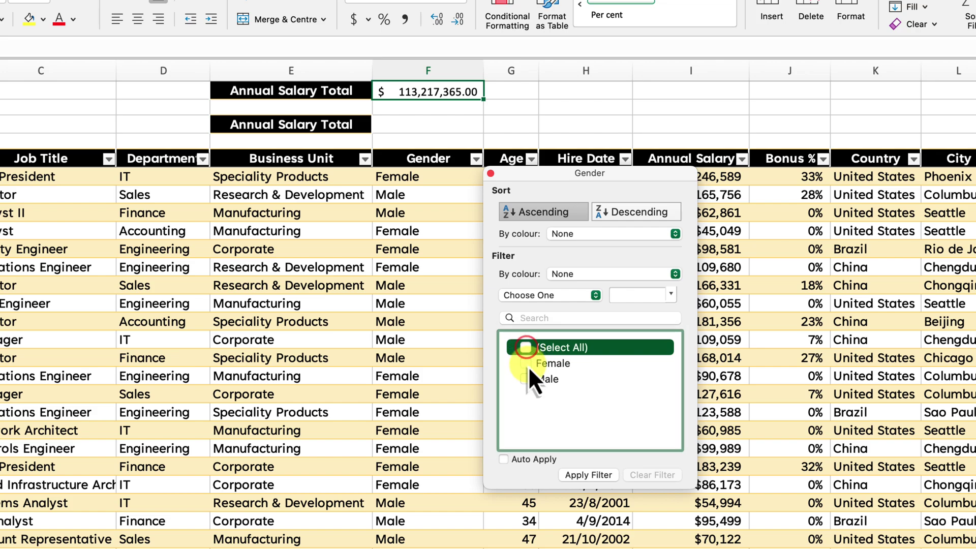
left_click(527, 365)
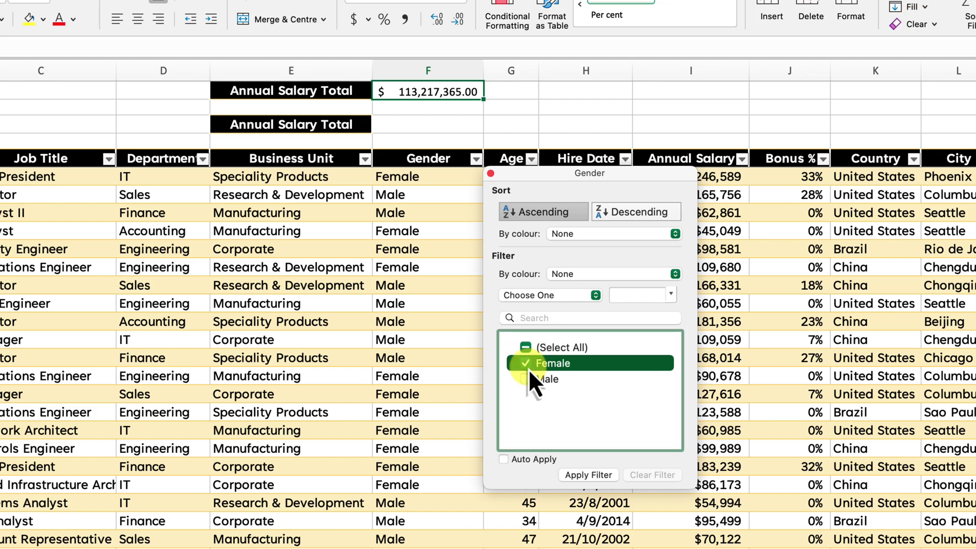
left_click(585, 476)
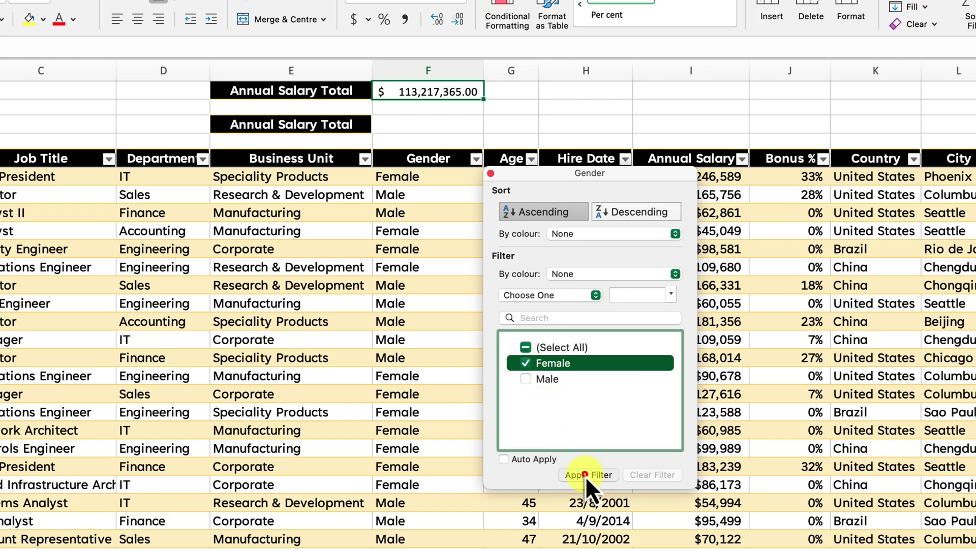
left_click(490, 175)
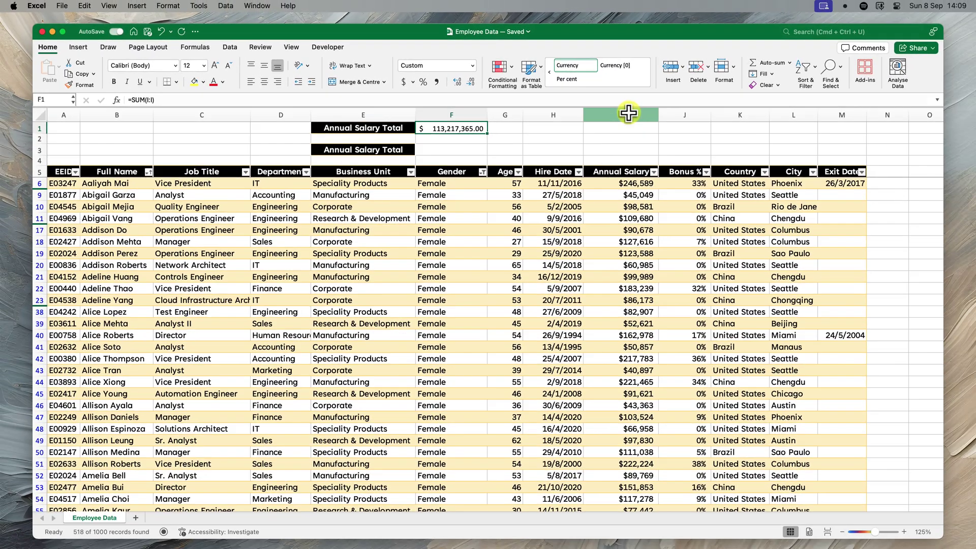
left_click(628, 113)
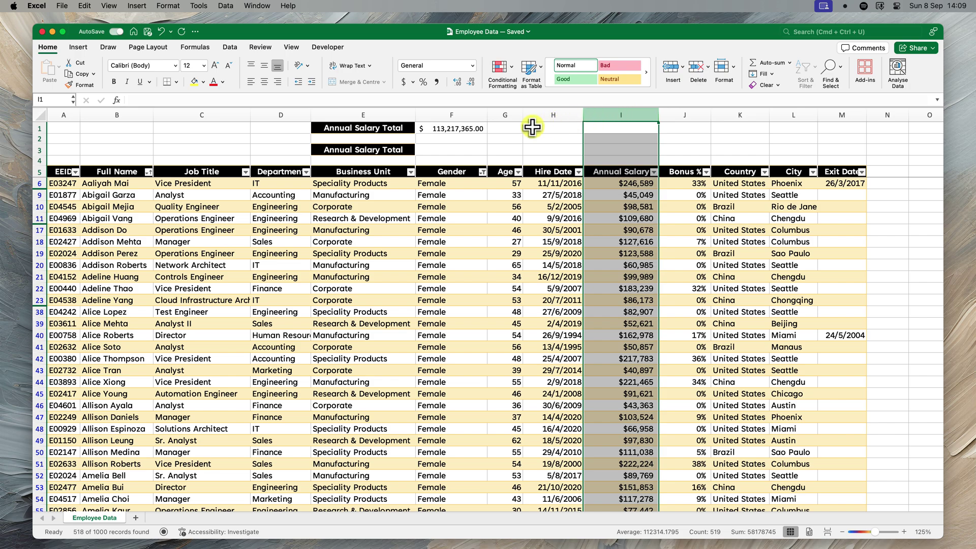
left_click(513, 129)
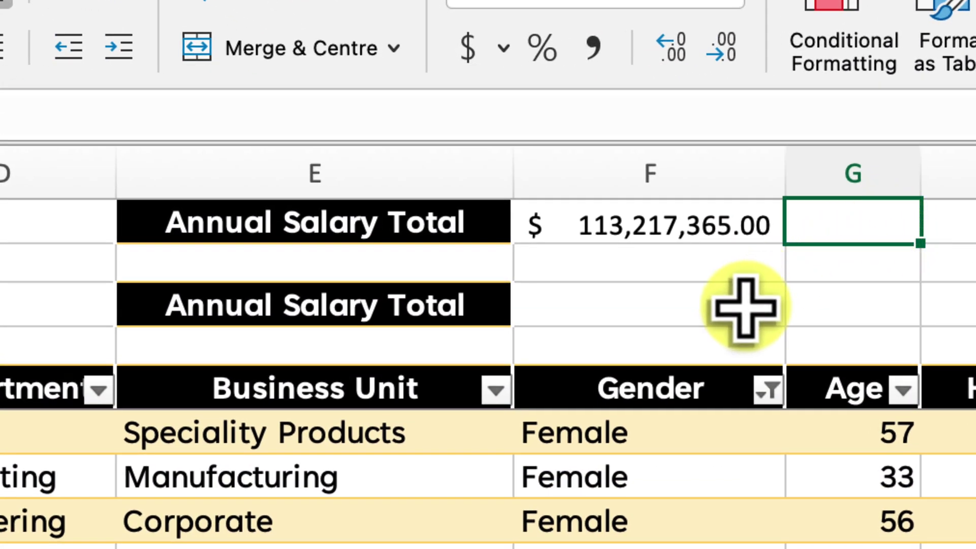
Start an AGGREGATE formula in the empty second Annual Salary Total cell.
left_click(744, 307)
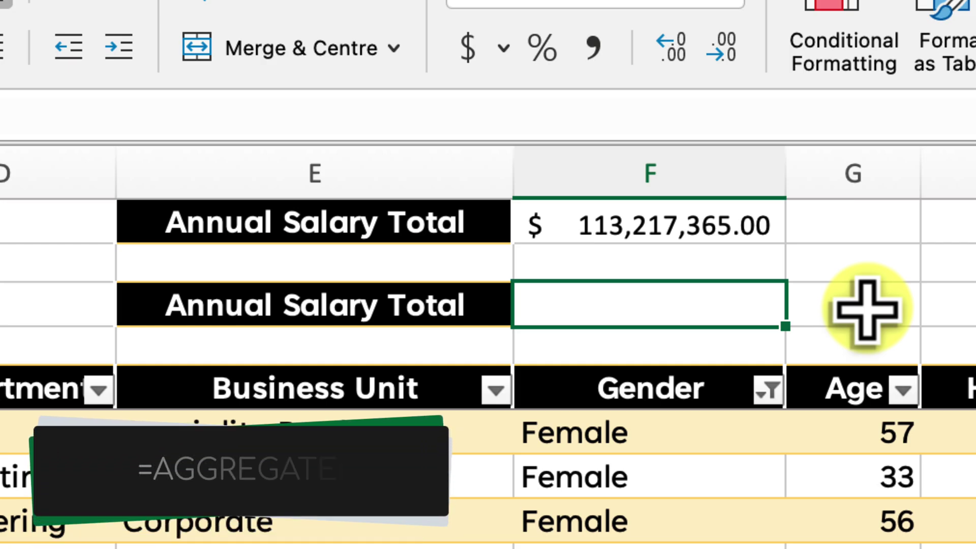
type("=agg")
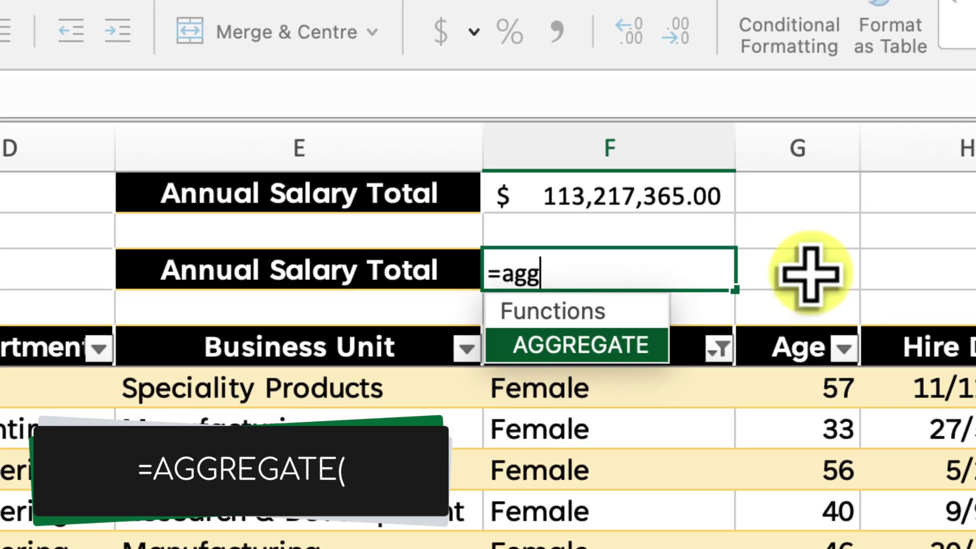
key("Tab")
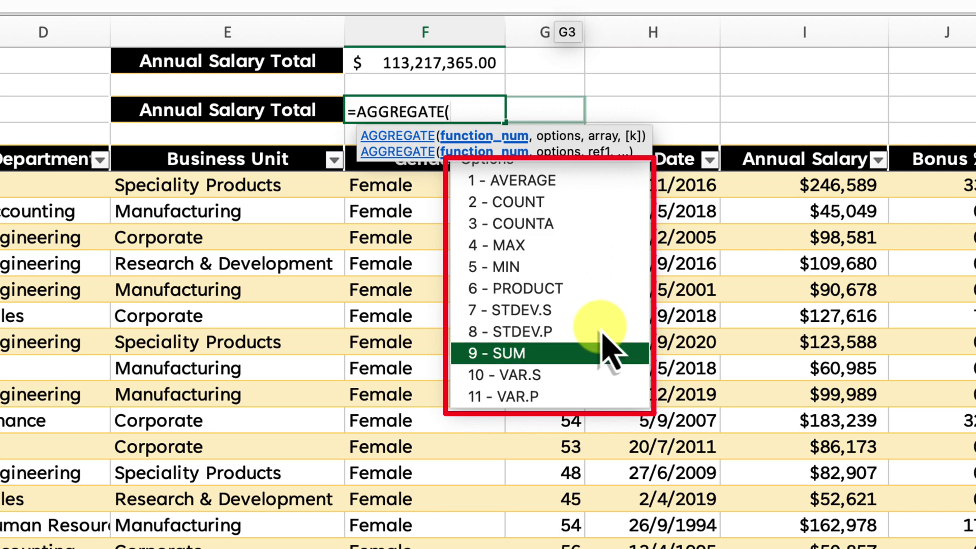
scroll(610, 349, "down", 3)
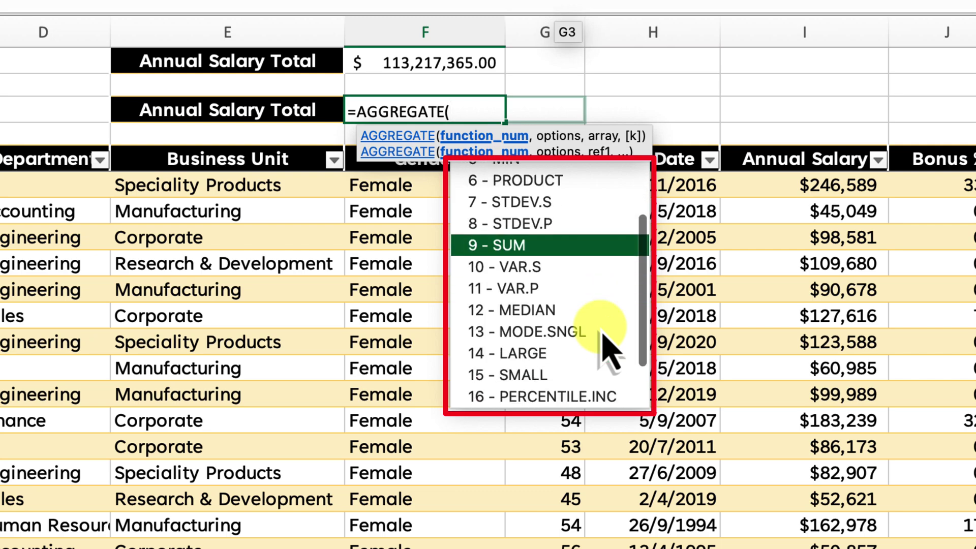
scroll(610, 350, "down", 2)
scroll(610, 350, "up", 5)
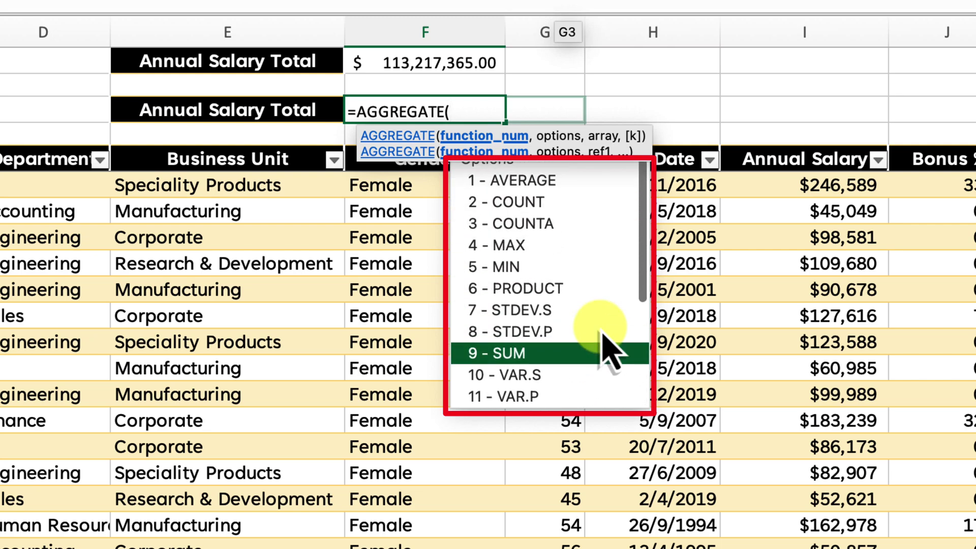
Choose function number 9 (SUM) as the AGGREGATE calculation.
key("Up")
key("Up")
key("Up")
key("Up")
key("Up")
key("Up")
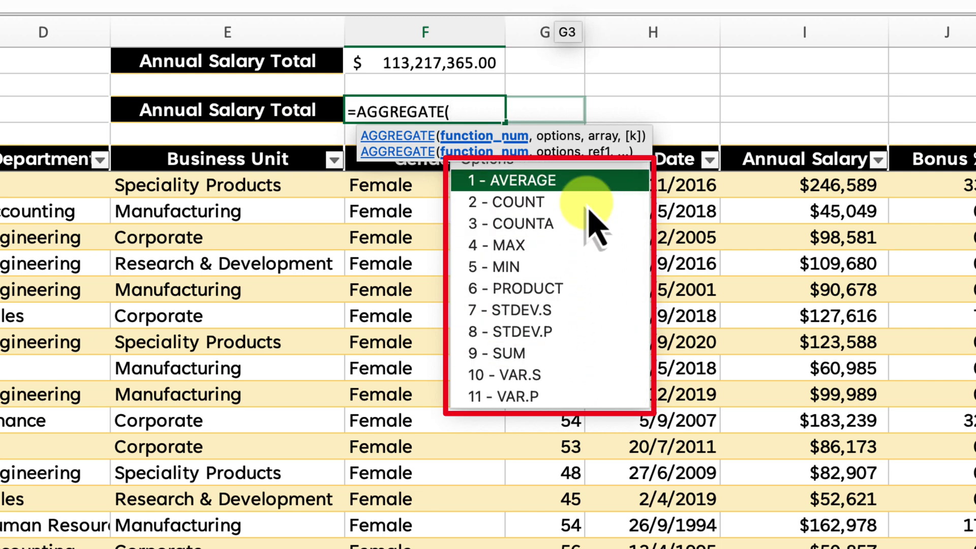
key("Down")
key("Down")
key("Down")
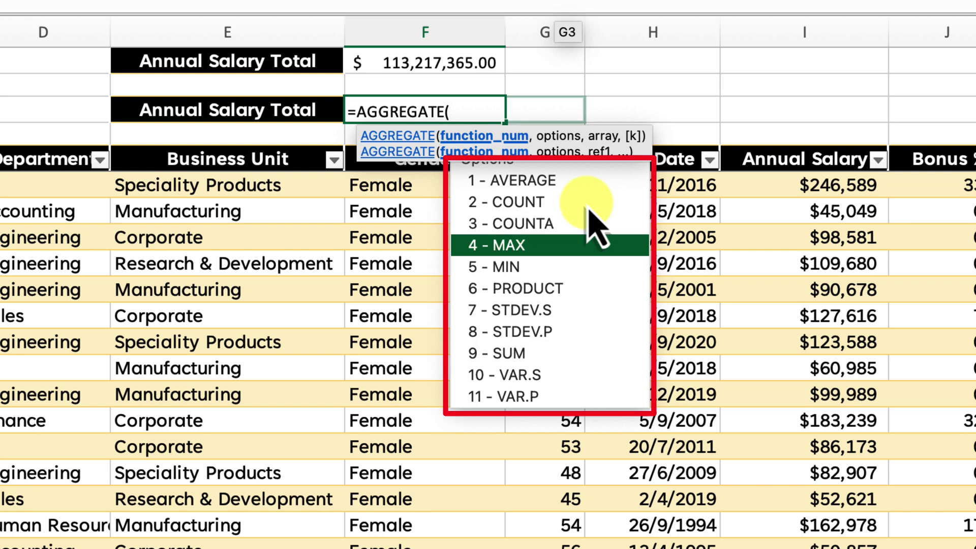
key("Down")
key("Down")
key("Down")
key("Down")
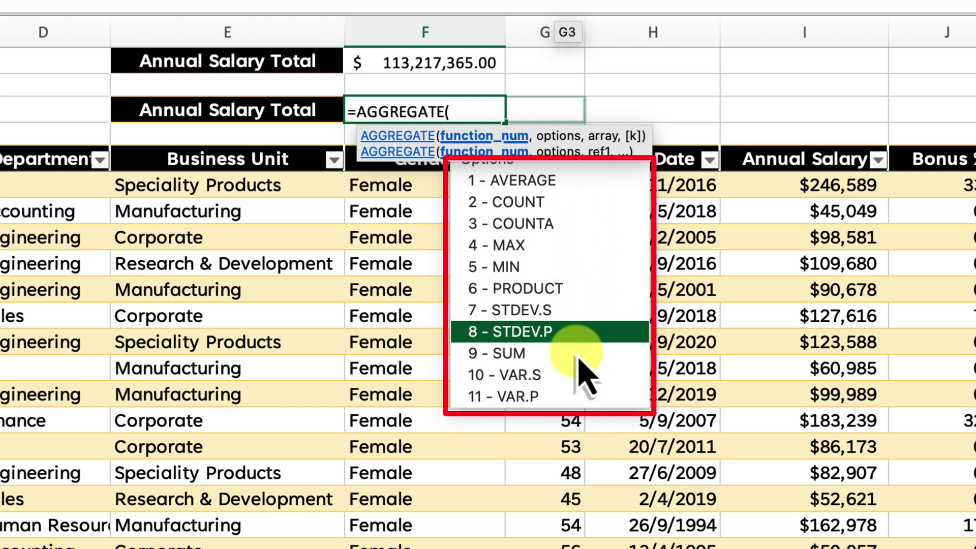
key("Down")
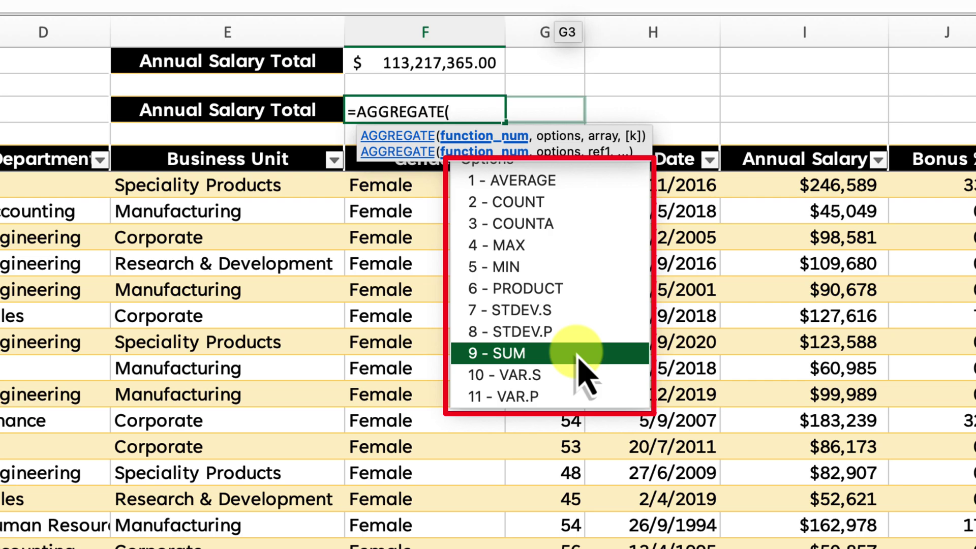
left_click(577, 353)
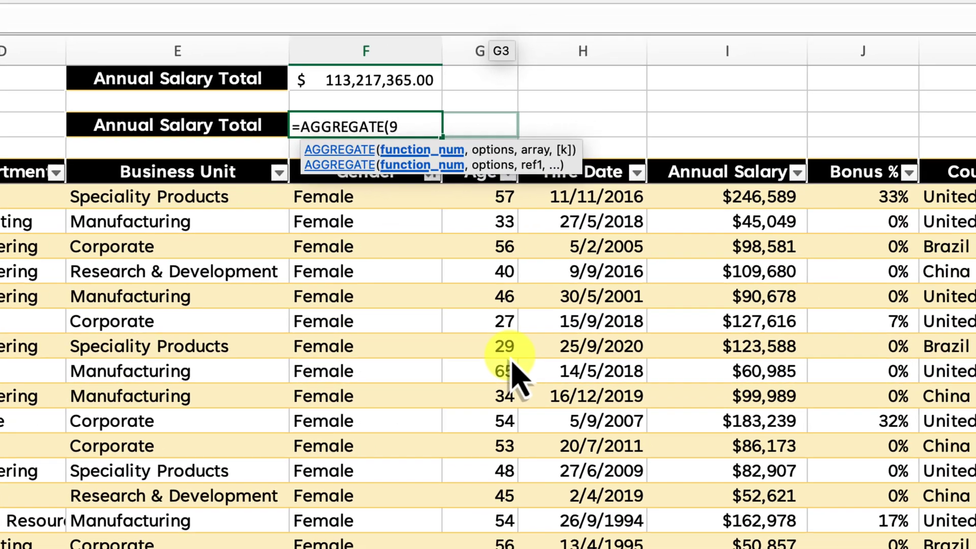
type(",")
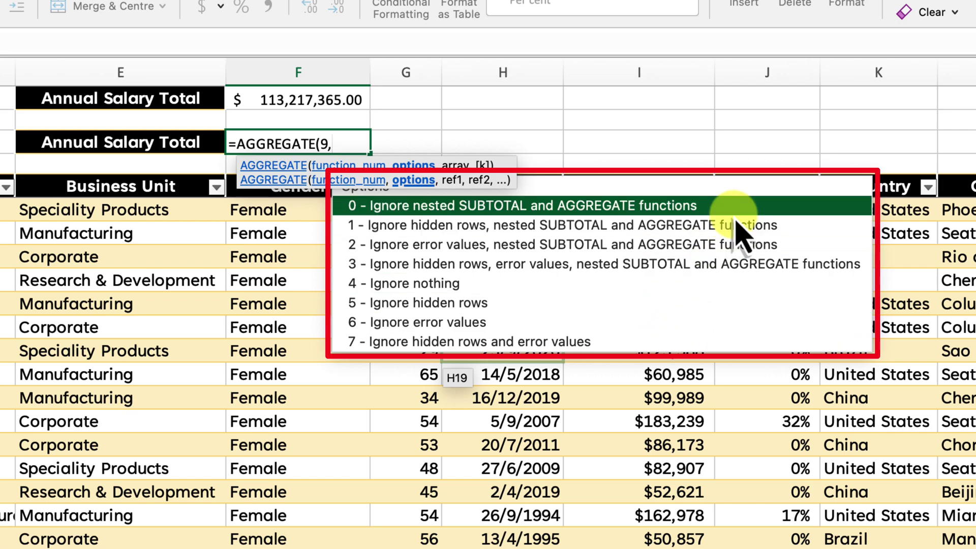
Pick option 5, ignore hidden rows, as the AGGREGATE formula's second argument.
double_click(521, 305)
type(",")
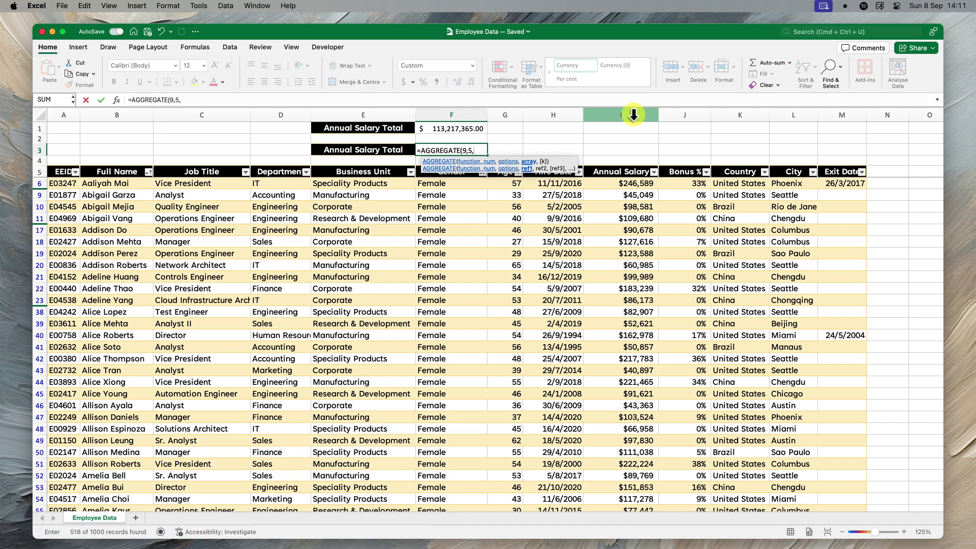
Complete =AGGREGATE(9,5,I:I) over column I, returning $58,178,745.00.
left_click(633, 115)
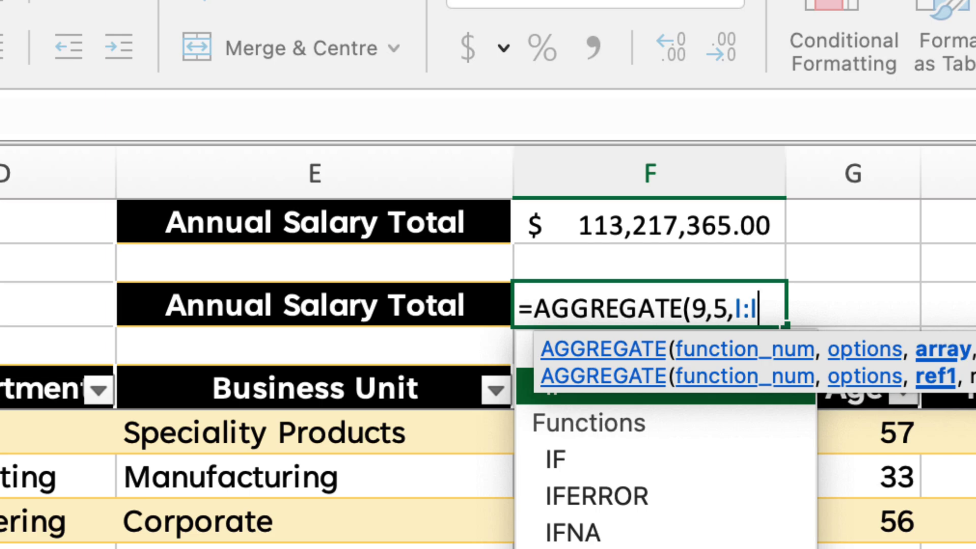
type(")")
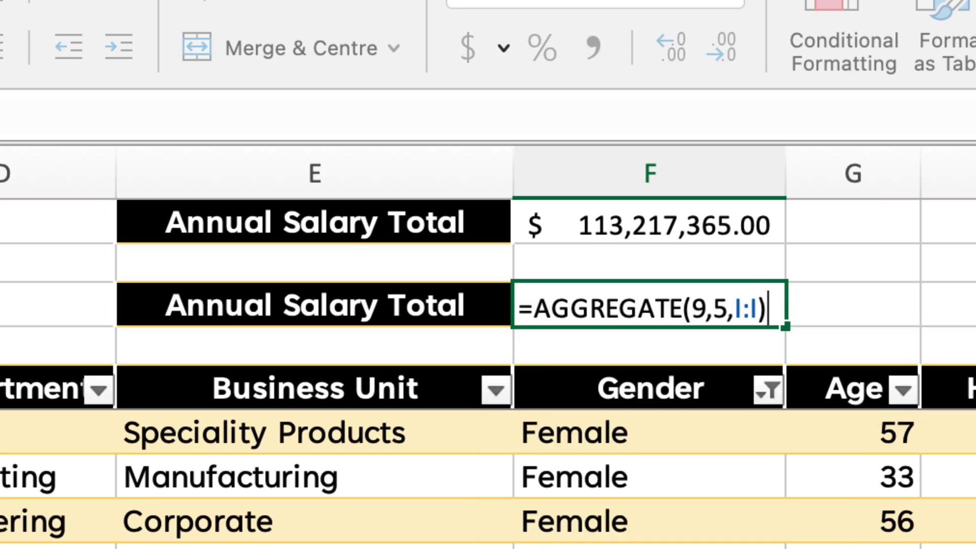
key("Return")
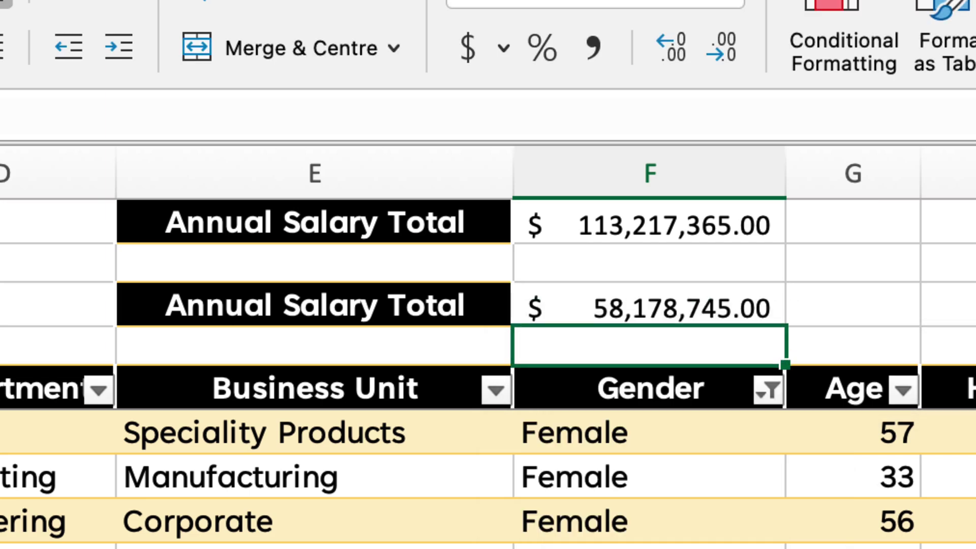
Select the cell holding the filtered $58,178,745.00 total to check it.
left_click(752, 312)
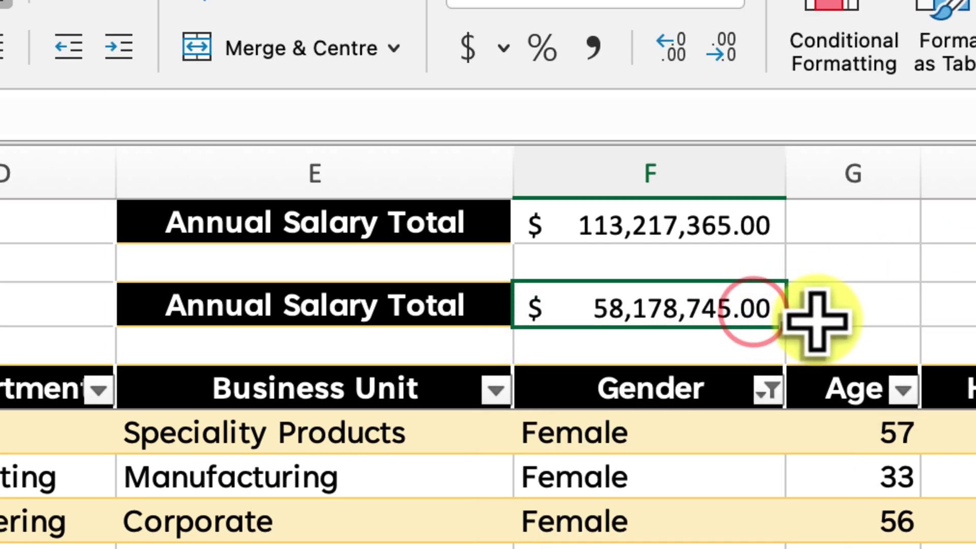